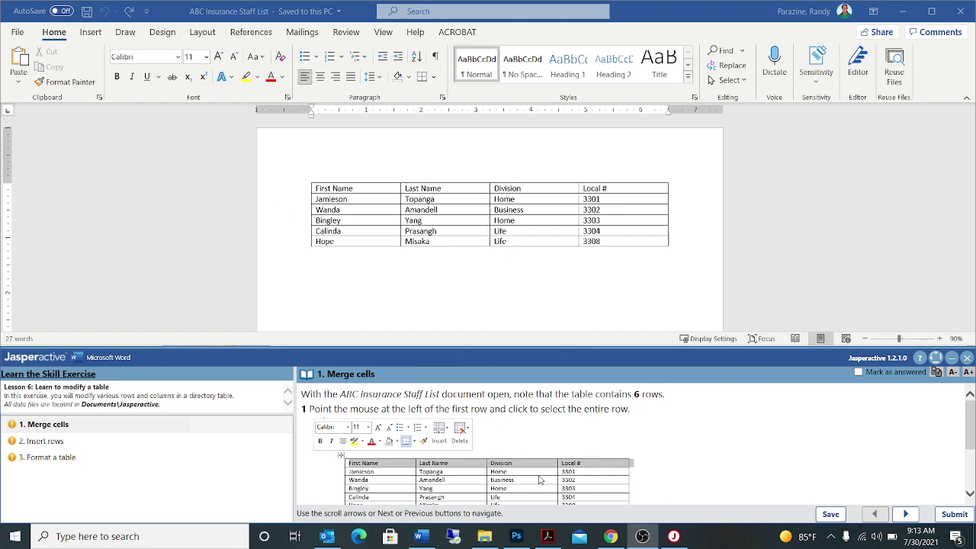
- Insert a new row above the table's header row and merge its cells into one
{"action": "scroll", "coordinate": [539, 480], "scroll_direction": "down", "scroll_amount": 1}
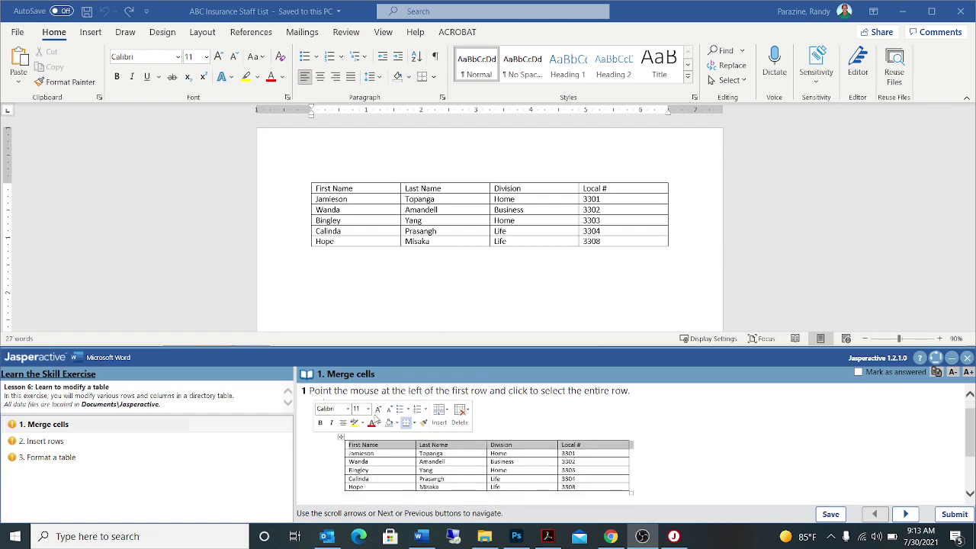
{"action": "scroll", "coordinate": [519, 448], "scroll_direction": "down", "scroll_amount": 2}
{"action": "scroll", "coordinate": [518, 448], "scroll_direction": "down", "scroll_amount": 1}
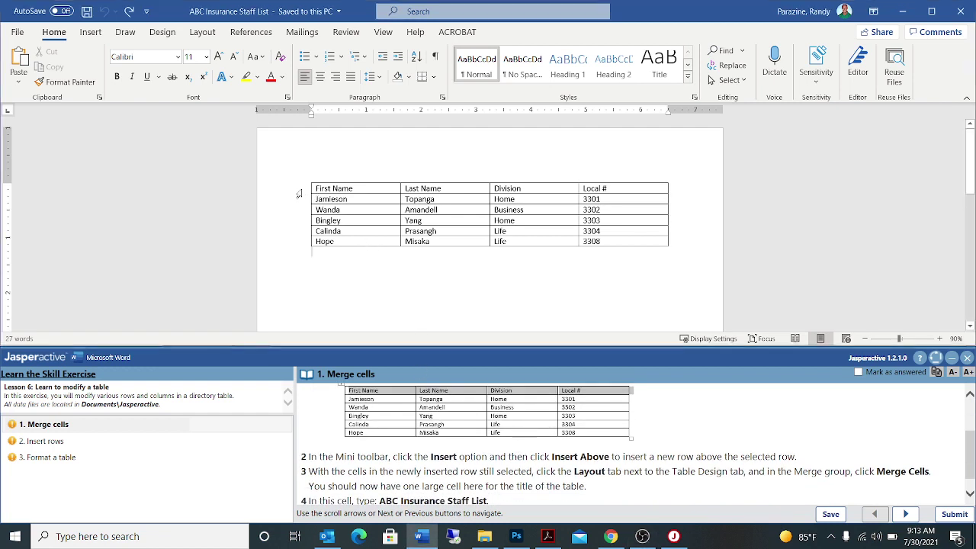
{"action": "left_click", "coordinate": [299, 193]}
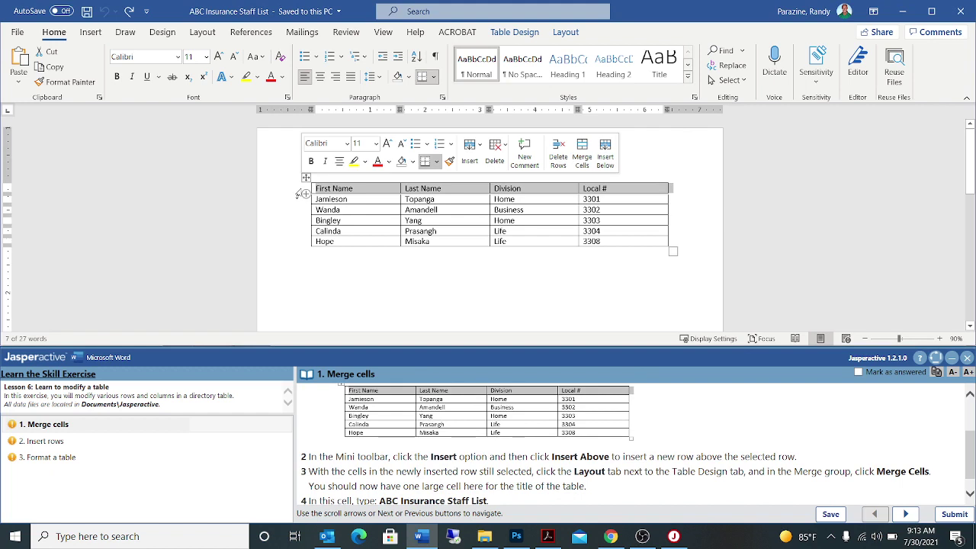
{"action": "left_click", "coordinate": [477, 155]}
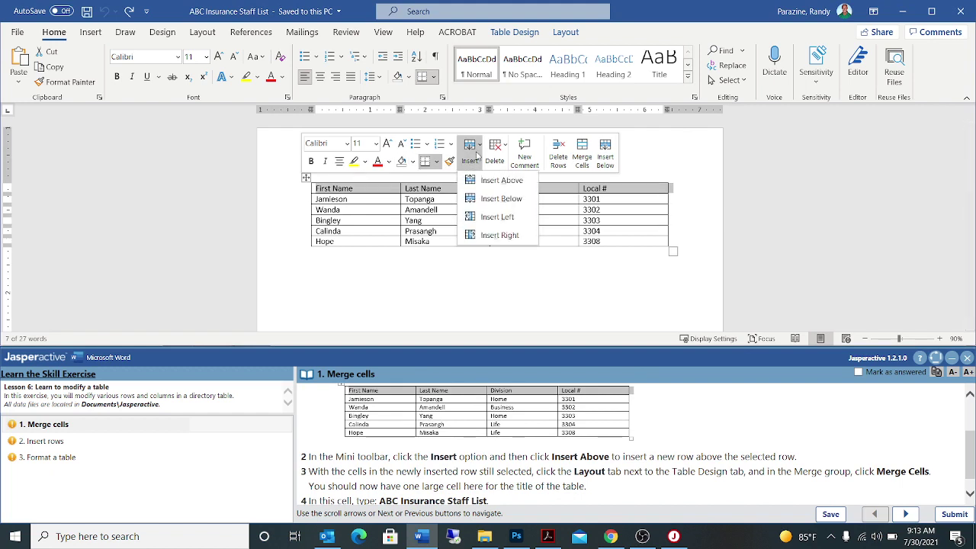
{"action": "left_click", "coordinate": [489, 180]}
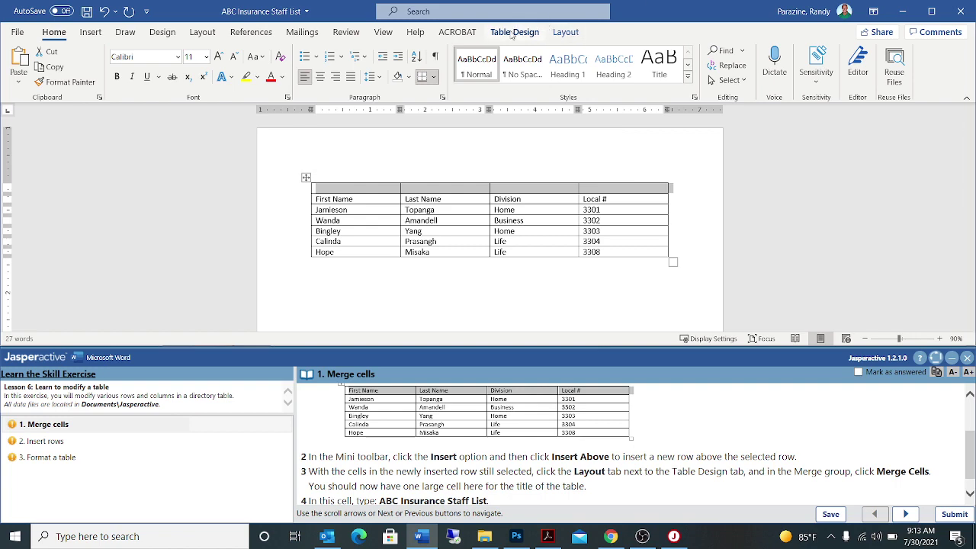
{"action": "left_click", "coordinate": [568, 32]}
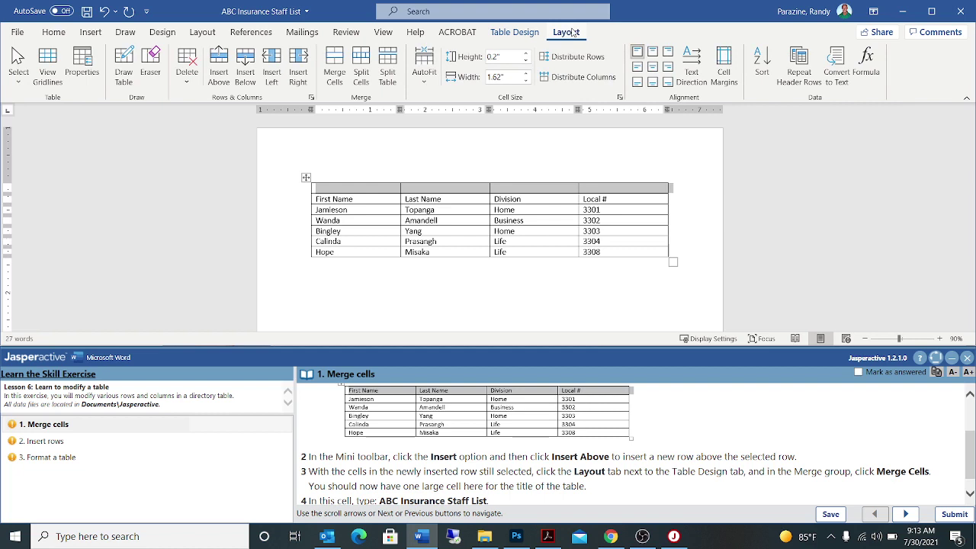
{"action": "left_click", "coordinate": [340, 69]}
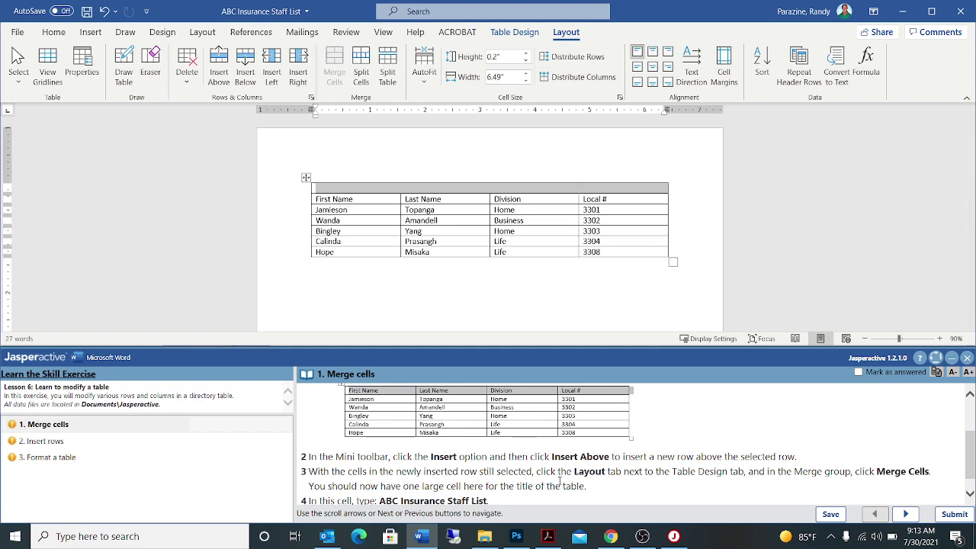
- Enter the title "ABC Insurance Staff List" in the merged cell, then mark the Merge cells task as answered and open the Insert rows task
{"action": "scroll", "coordinate": [560, 481], "scroll_direction": "down", "scroll_amount": 1}
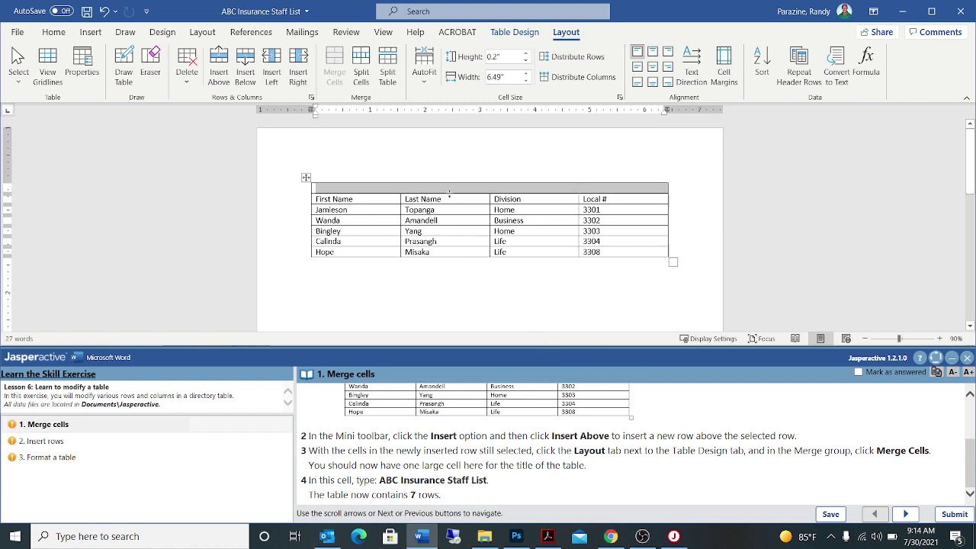
{"action": "type", "text": "ABC"}
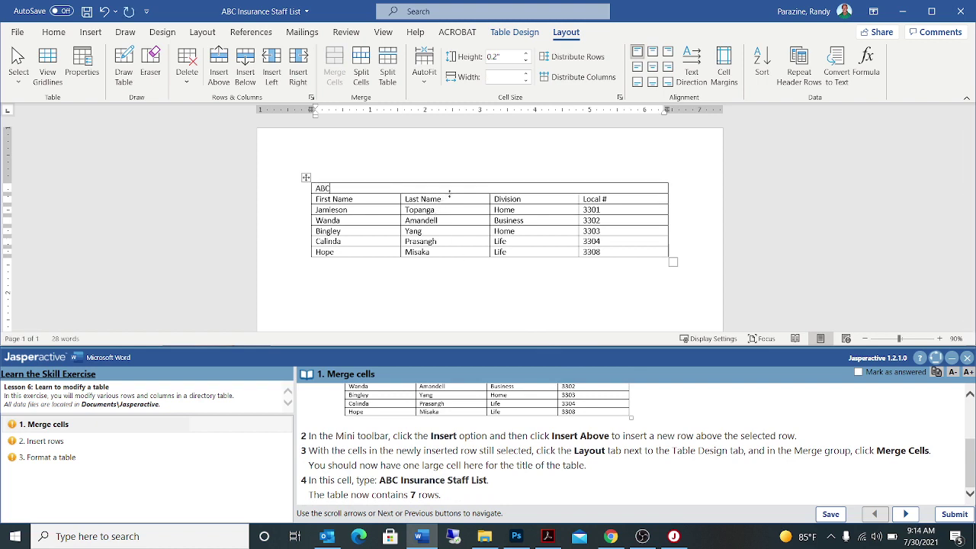
{"action": "type", "text": " Insureance Staff List"}
{"action": "left_click", "coordinate": [859, 373]}
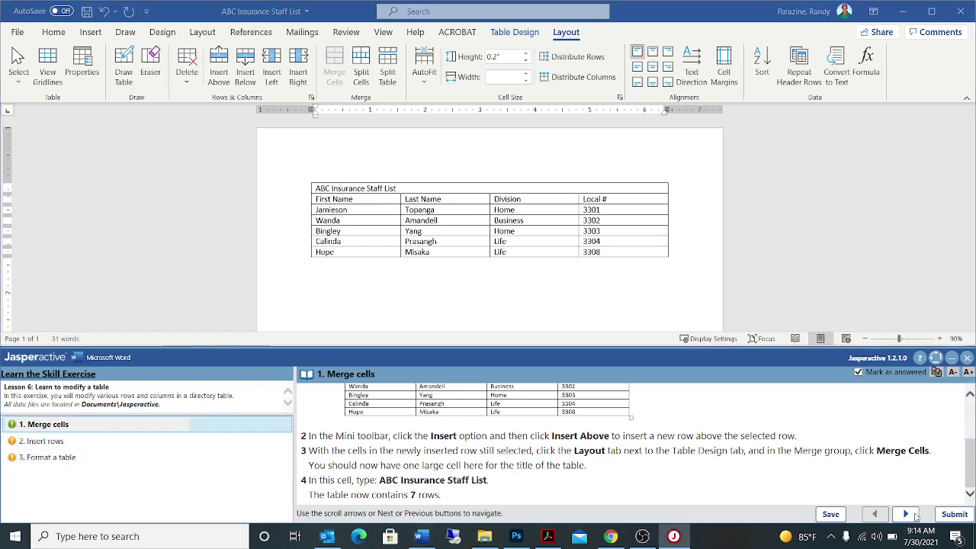
{"action": "left_click", "coordinate": [914, 515]}
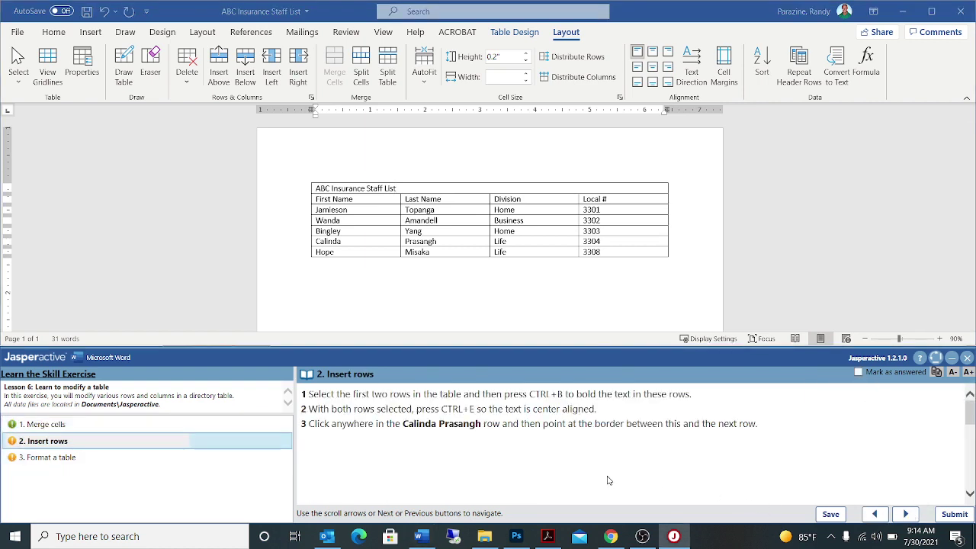
- Make the text in the table's first two rows bold and center-aligned
{"action": "left_click", "coordinate": [295, 192]}
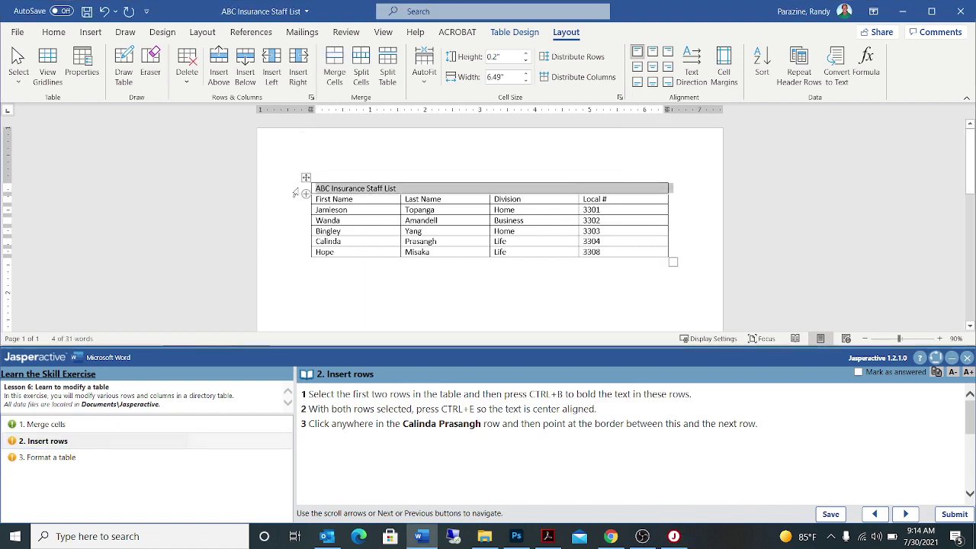
{"action": "left_click_drag", "start_coordinate": [295, 192], "coordinate": [295, 203]}
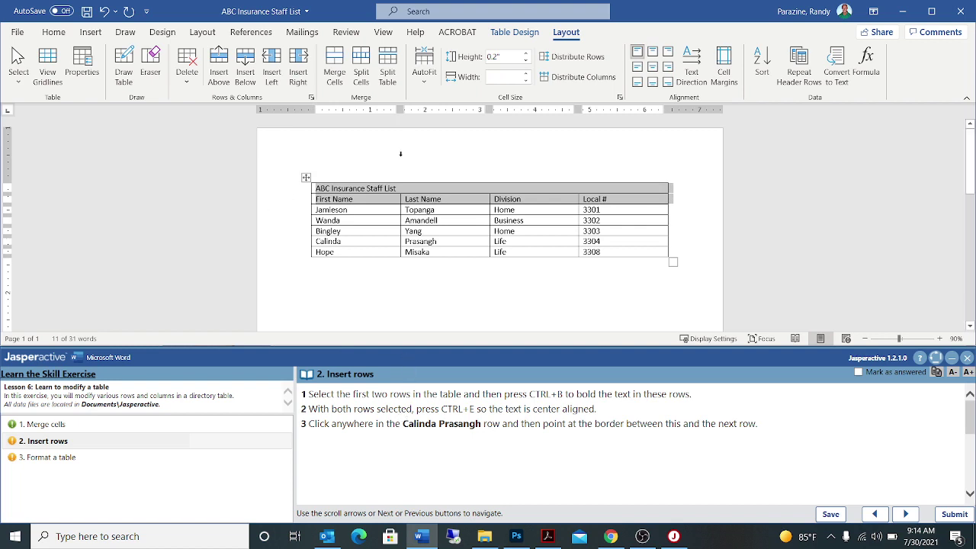
{"action": "key", "text": "ctrl+b"}
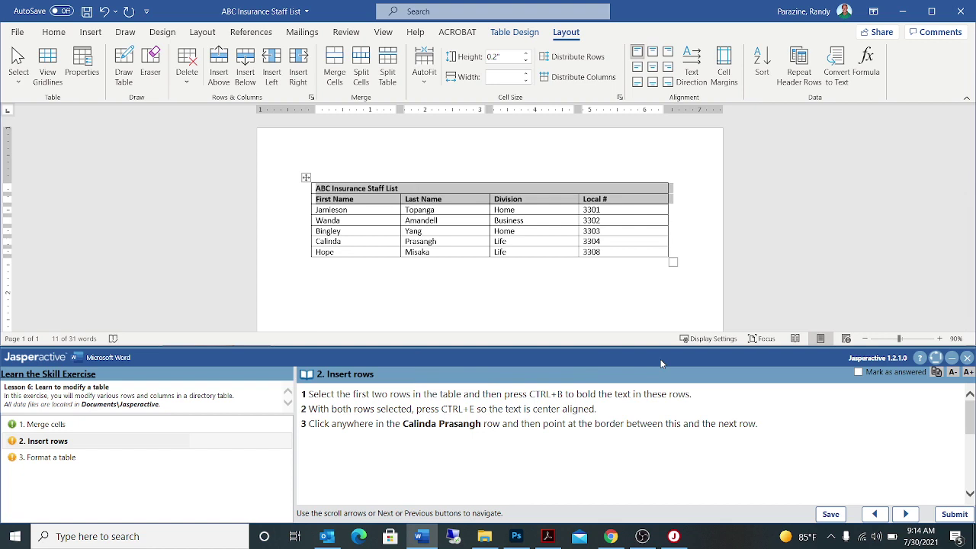
{"action": "key", "text": "ctrl+e"}
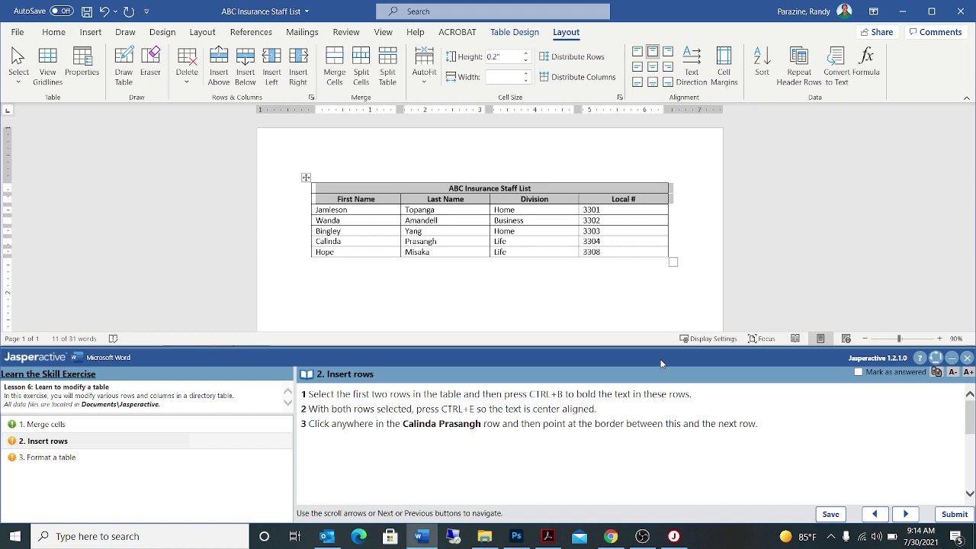
- Place the cursor in the second-to-last table row, then mark the Insert rows task as answered and open the Format a table task
{"action": "left_click", "coordinate": [350, 238]}
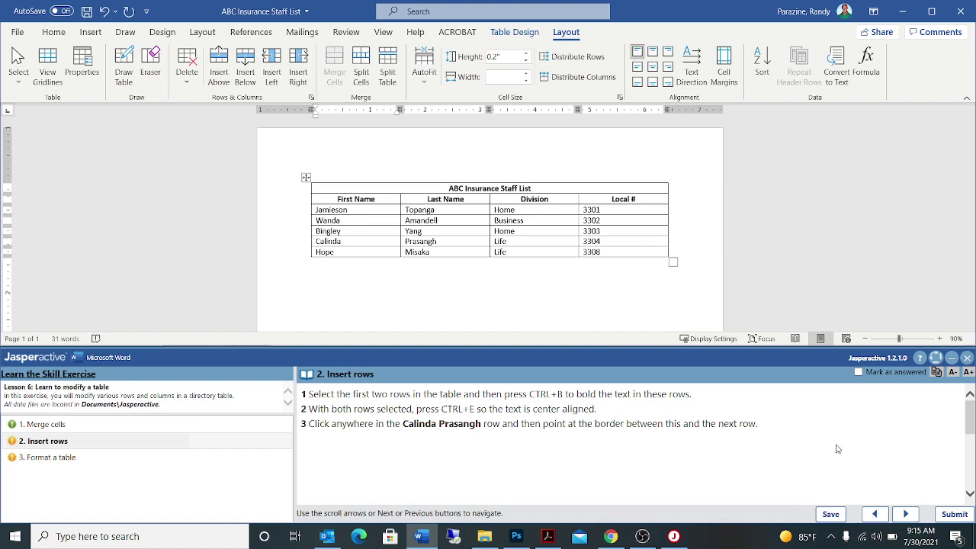
{"action": "left_click", "coordinate": [859, 373]}
{"action": "left_click", "coordinate": [906, 514]}
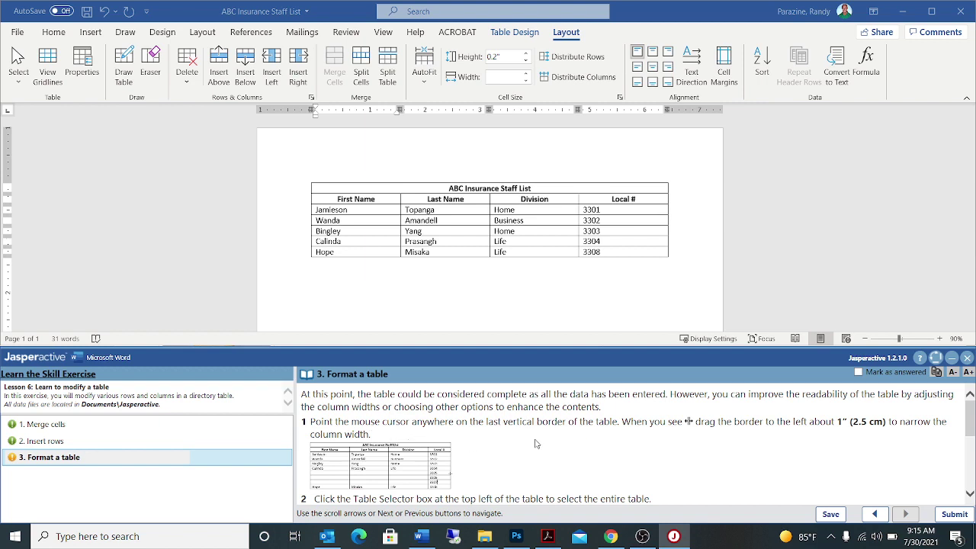
- Narrow the Local # column by about 0.8 inch, then distribute all the table's columns evenly
{"action": "left_click", "coordinate": [668, 233]}
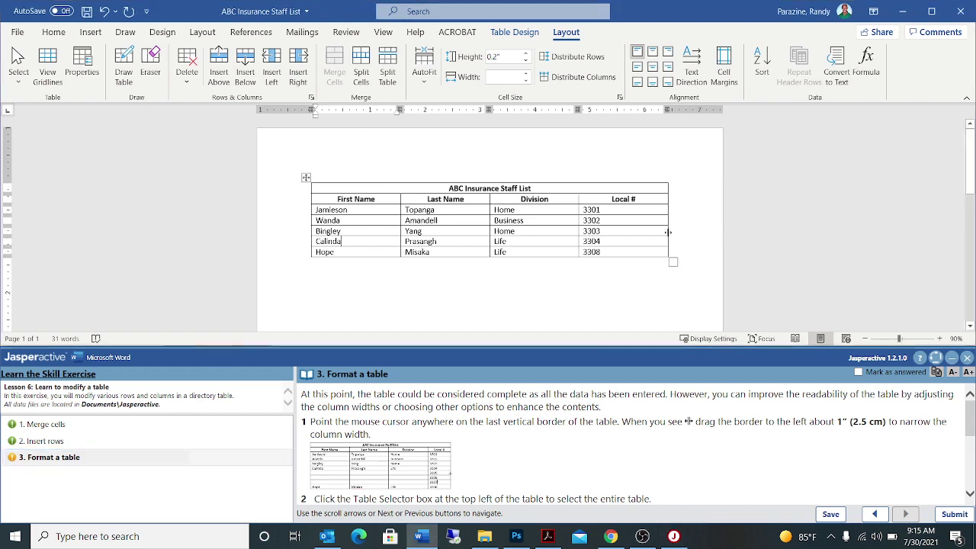
{"action": "left_click_drag", "start_coordinate": [668, 232], "coordinate": [622, 233]}
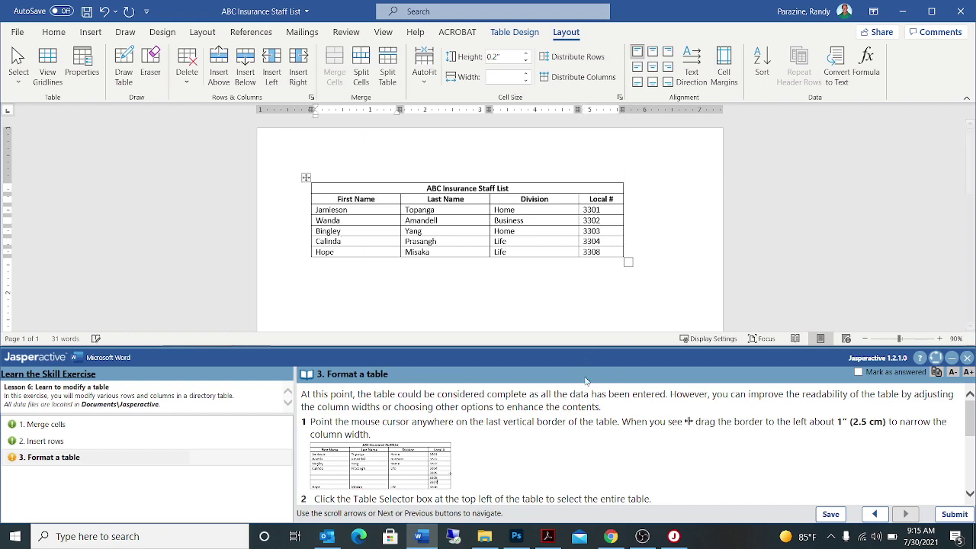
{"action": "scroll", "coordinate": [564, 431], "scroll_direction": "down", "scroll_amount": 3}
{"action": "scroll", "coordinate": [564, 429], "scroll_direction": "down", "scroll_amount": 1}
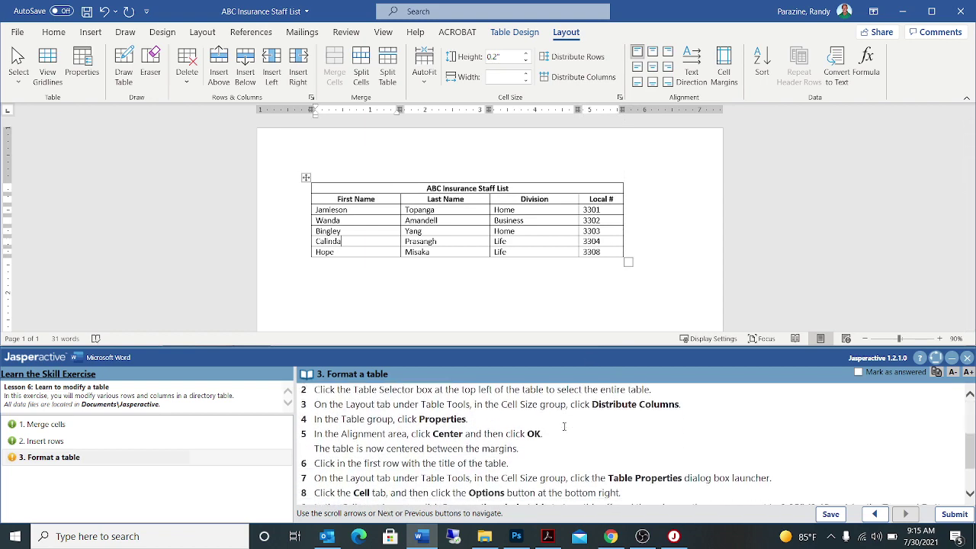
{"action": "left_click", "coordinate": [305, 178]}
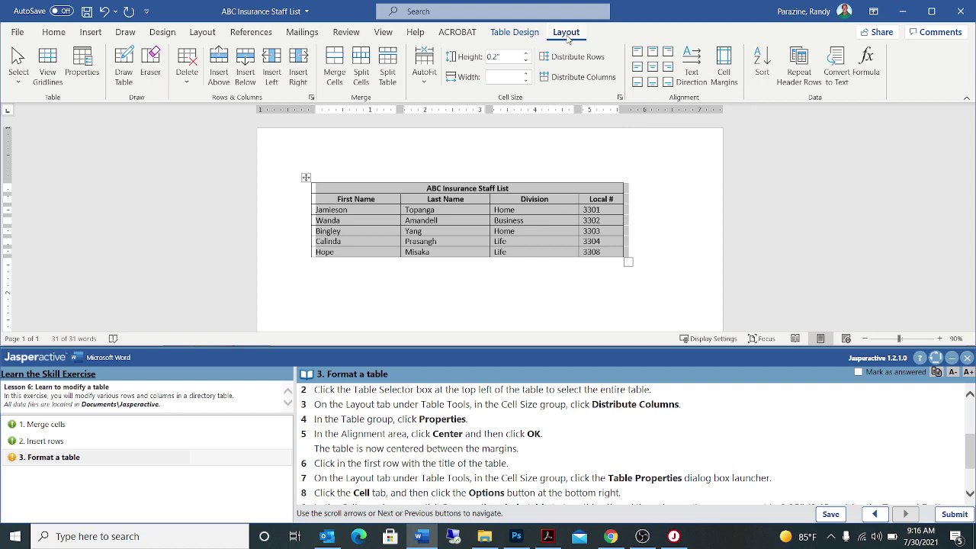
{"action": "left_click", "coordinate": [587, 77]}
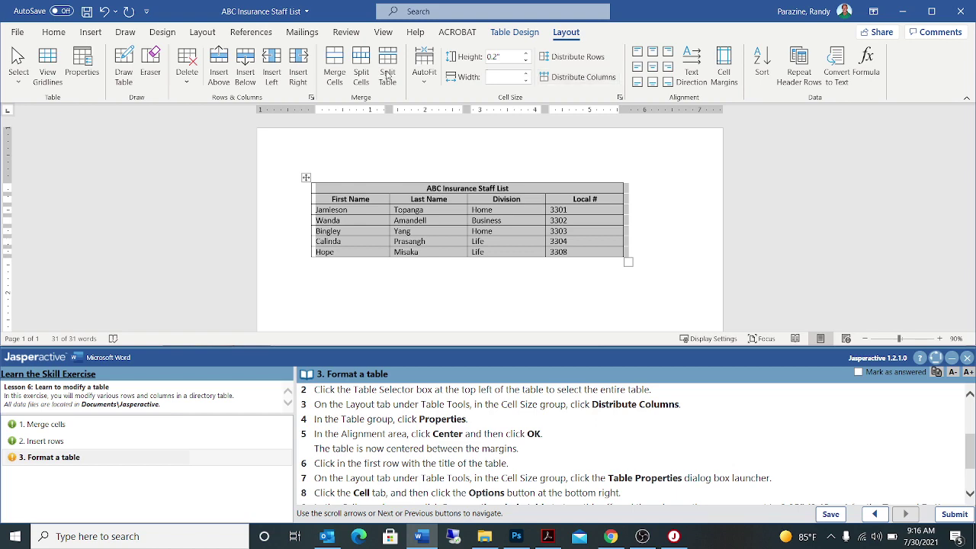
- Set the whole table's alignment to Center in the table properties
{"action": "left_click", "coordinate": [83, 61]}
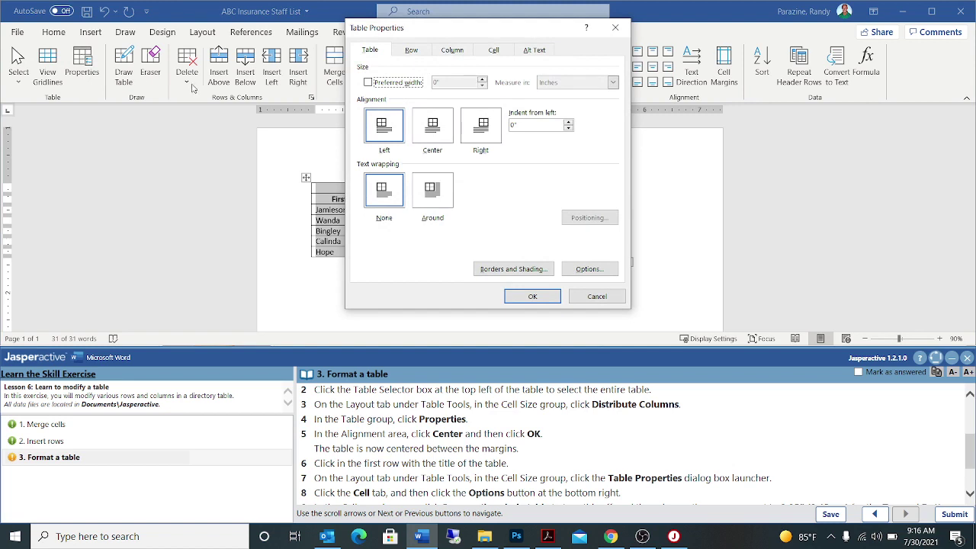
{"action": "left_click", "coordinate": [436, 126]}
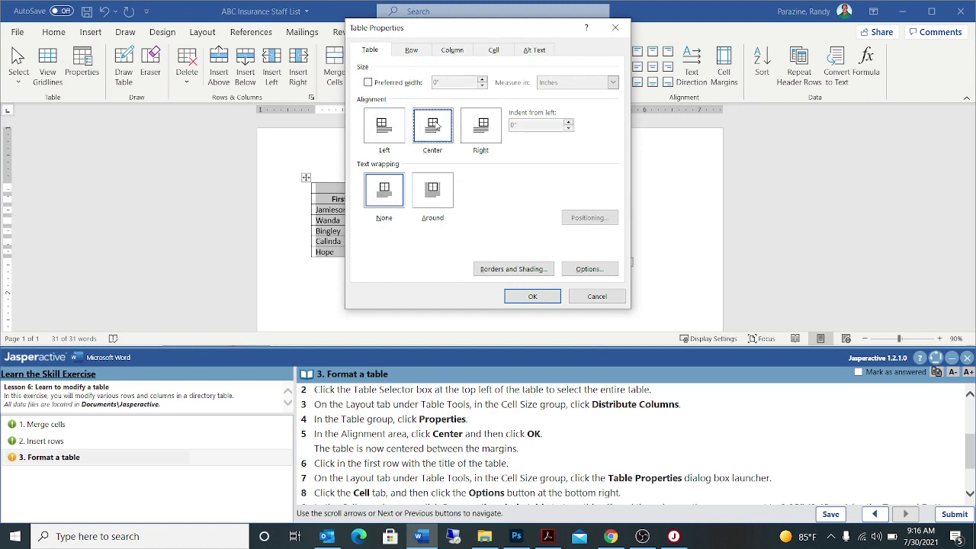
{"action": "left_click", "coordinate": [523, 298]}
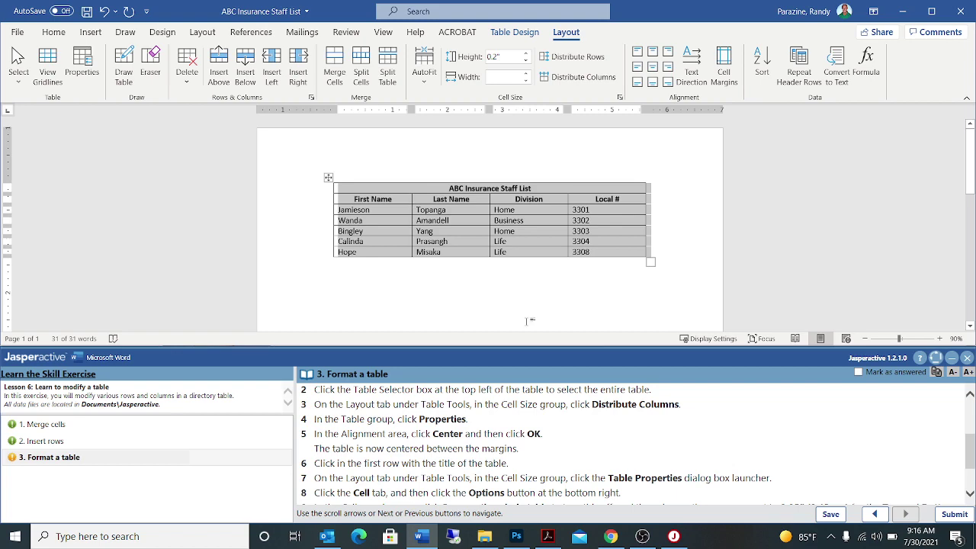
- Turn off Same as the whole table for the title cell and set its top and bottom cell margins to 0.05"
{"action": "scroll", "coordinate": [546, 424], "scroll_direction": "down", "scroll_amount": 3}
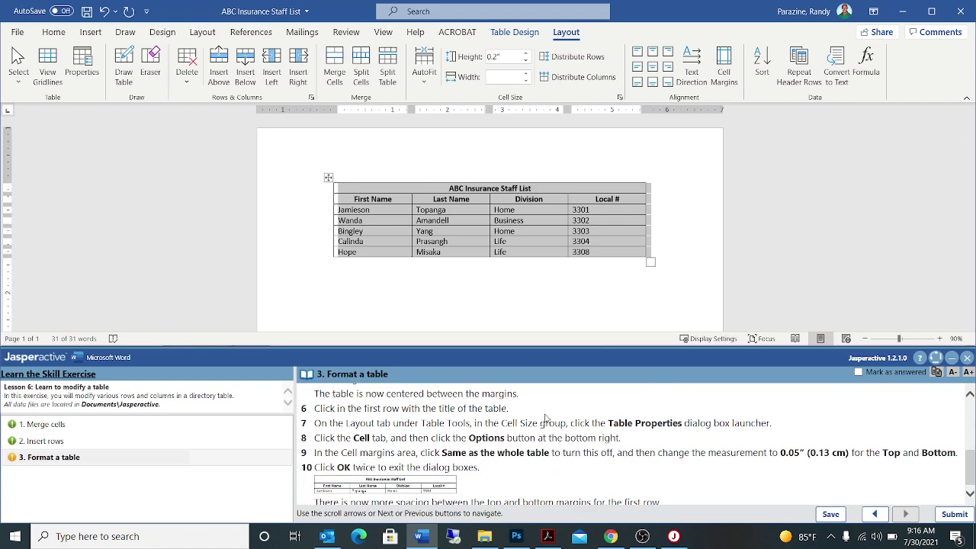
{"action": "left_click", "coordinate": [431, 187]}
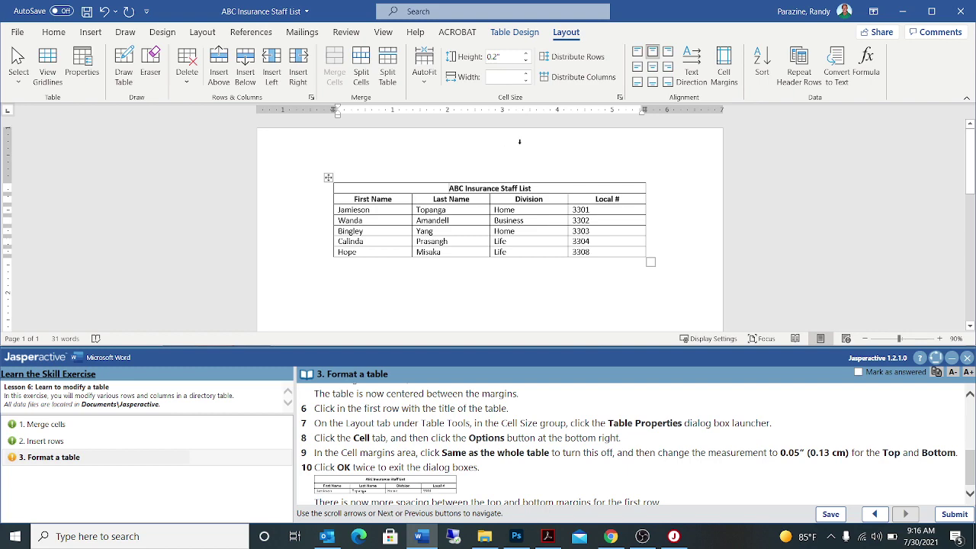
{"action": "left_click", "coordinate": [621, 98]}
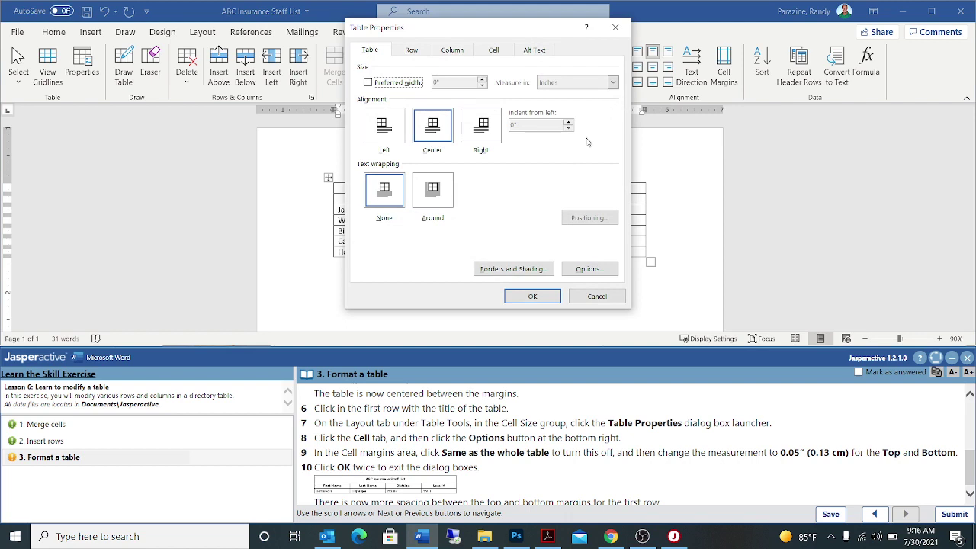
{"action": "left_click", "coordinate": [494, 50]}
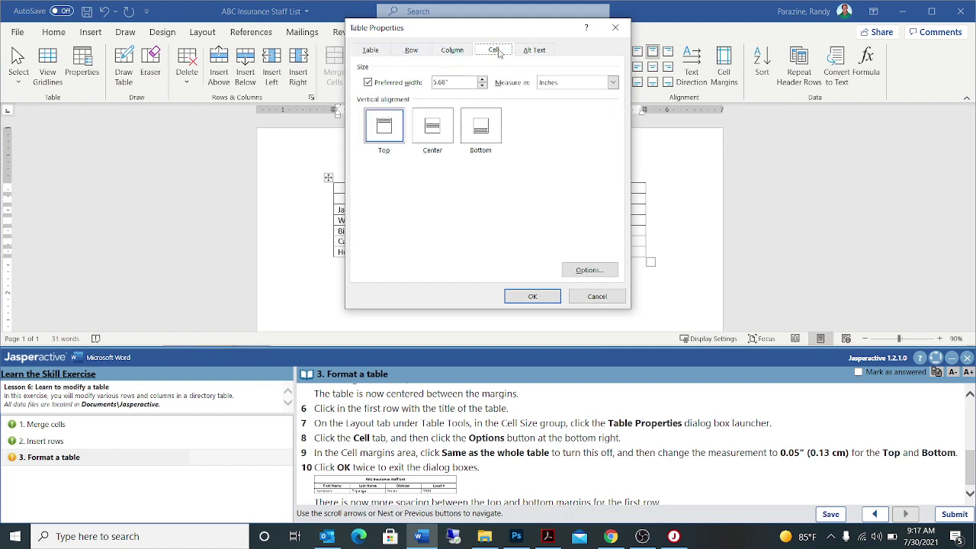
{"action": "left_click", "coordinate": [590, 270]}
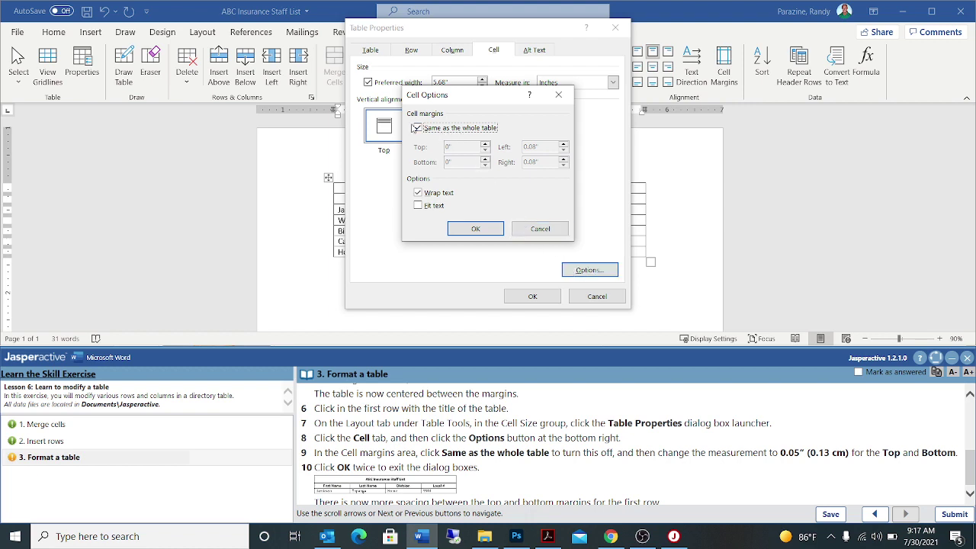
{"action": "left_click", "coordinate": [418, 128]}
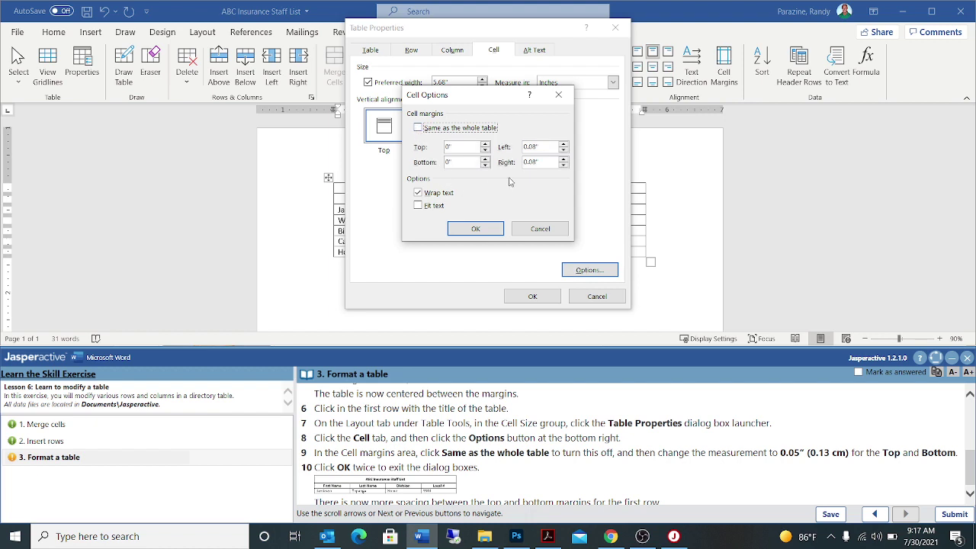
{"action": "left_click", "coordinate": [485, 144]}
{"action": "left_click", "coordinate": [485, 159]}
{"action": "left_click", "coordinate": [474, 229]}
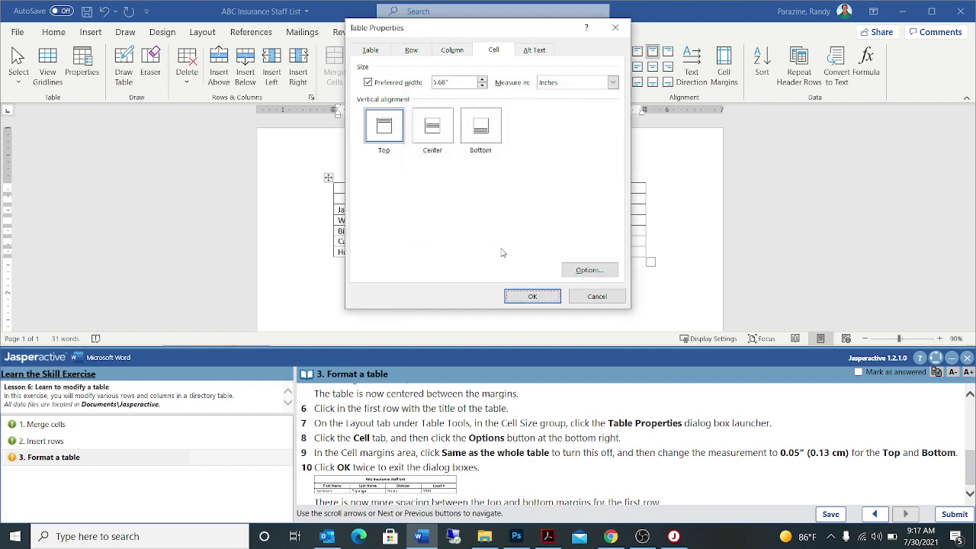
{"action": "left_click", "coordinate": [539, 298]}
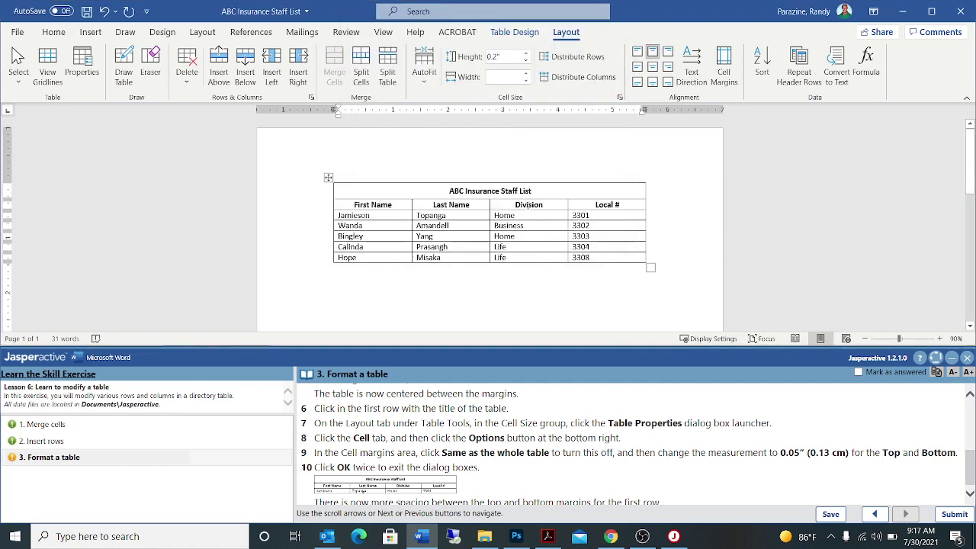
- Enlarge the exercise's reference picture of the finished table and compare it with the document's table
{"action": "scroll", "coordinate": [546, 444], "scroll_direction": "down", "scroll_amount": 1}
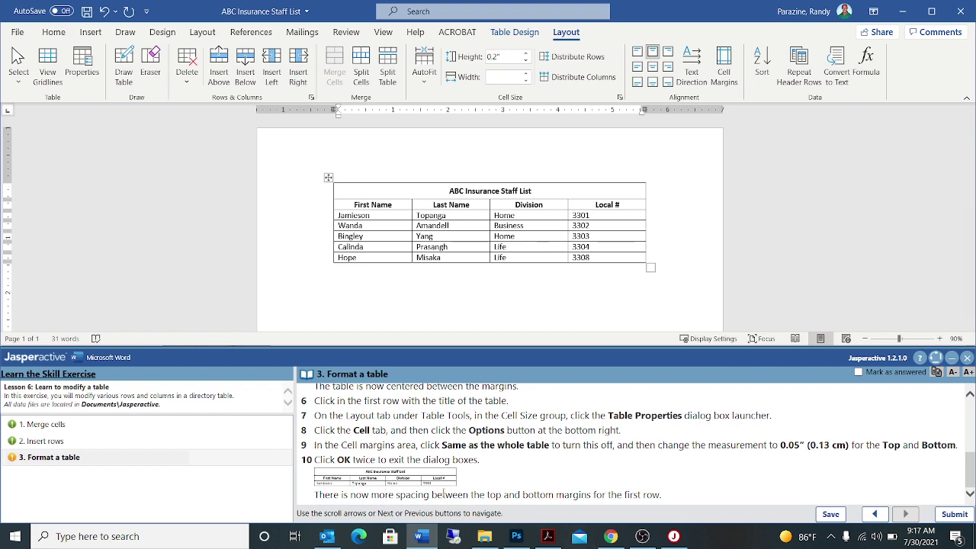
{"action": "left_click", "coordinate": [396, 483]}
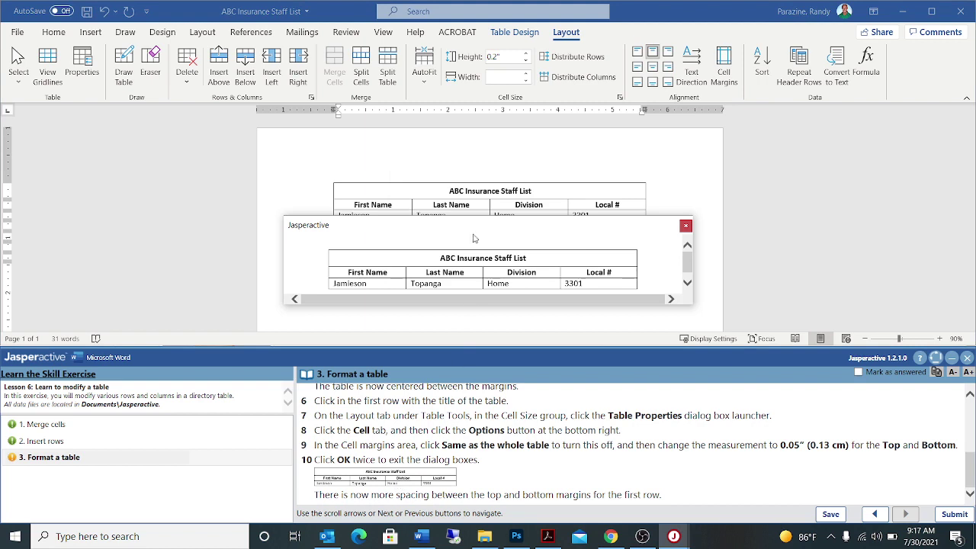
{"action": "left_click_drag", "start_coordinate": [456, 233], "coordinate": [454, 277]}
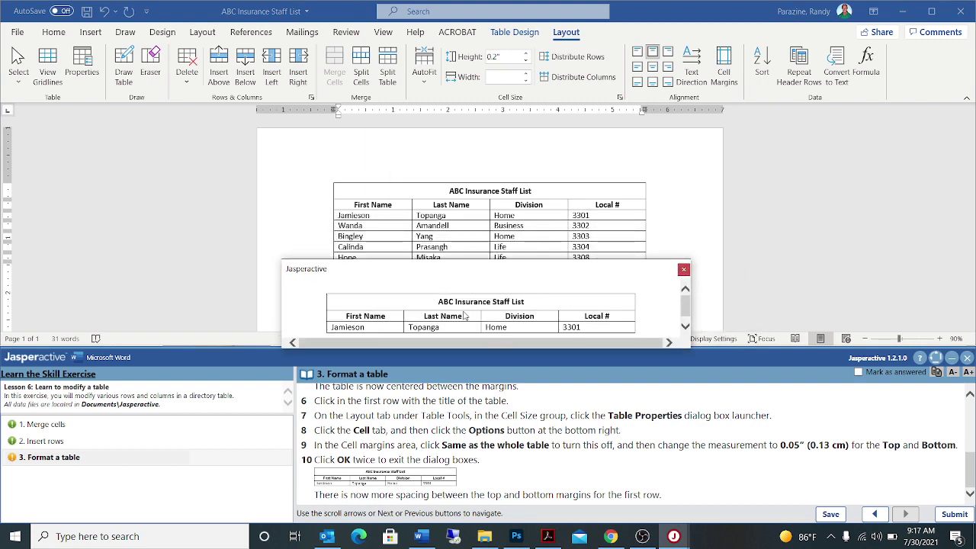
{"action": "left_click", "coordinate": [684, 270]}
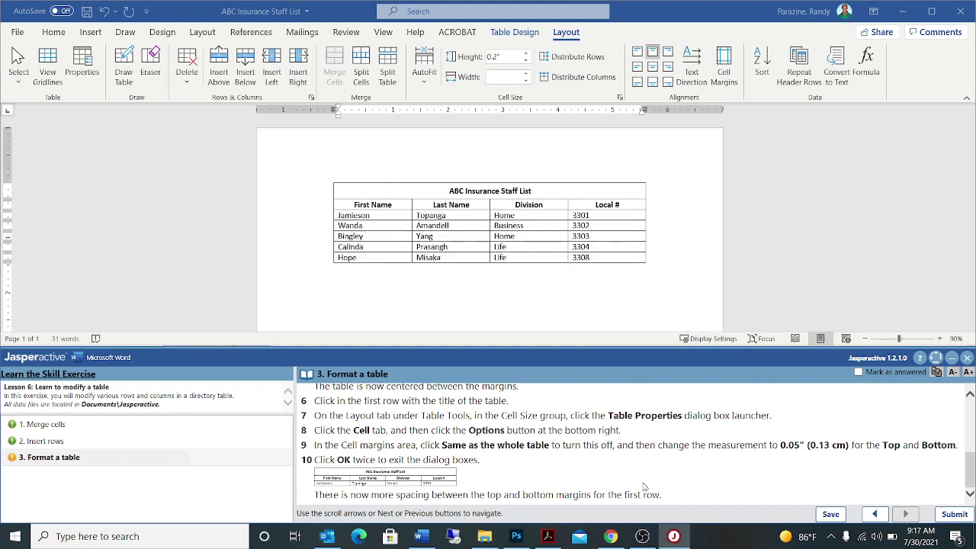
- Mark the Format a table task as answered and submit the exercise for scoring
{"action": "left_click", "coordinate": [858, 371]}
{"action": "left_click", "coordinate": [959, 514]}
{"action": "left_click", "coordinate": [534, 314]}
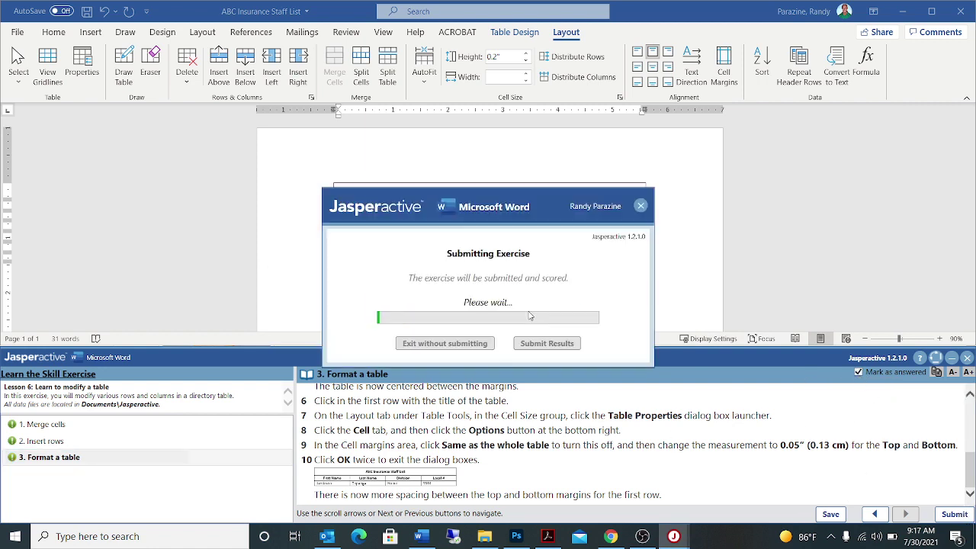